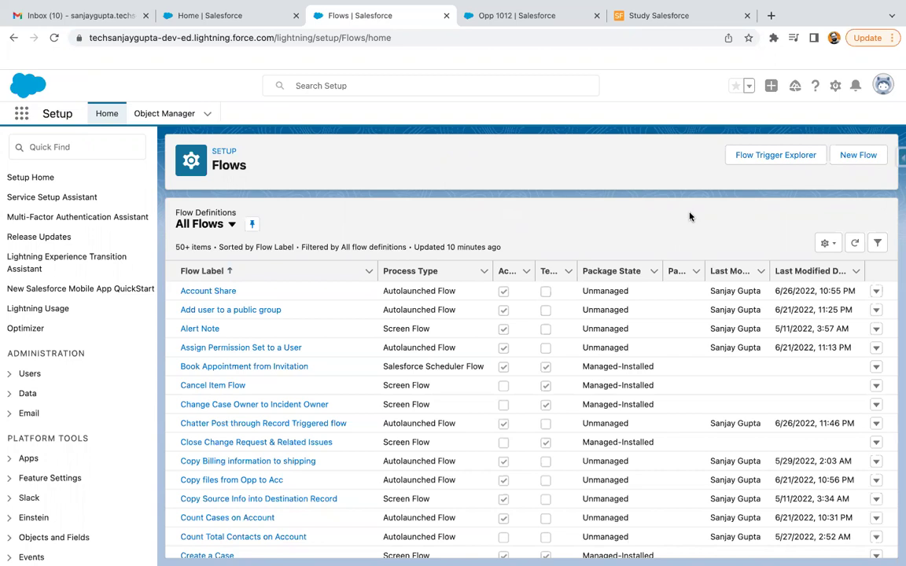
Open Flow Trigger Explorer and browse its object list, keeping Account selected.
click(768, 156)
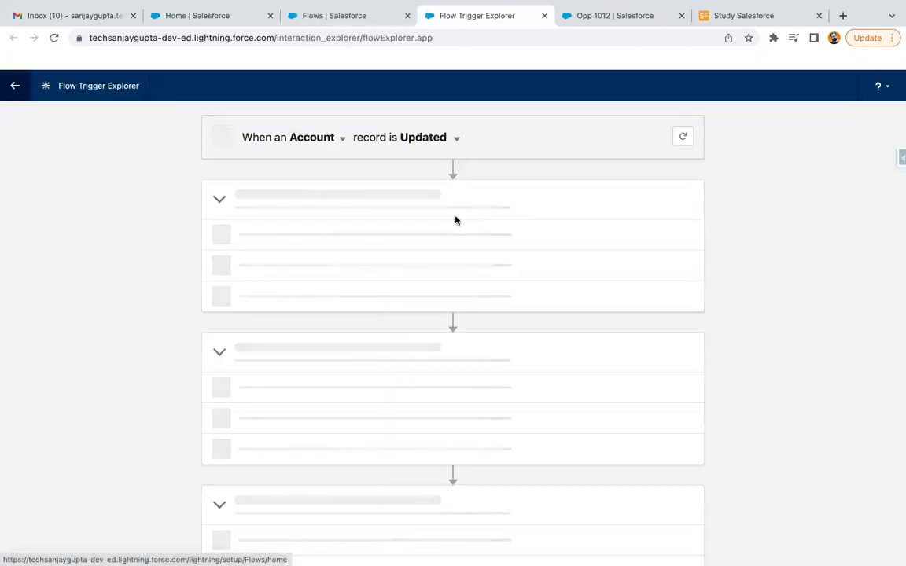
click(343, 139)
scroll(367, 220, down, 2)
scroll(369, 221, up, 2)
scroll(368, 220, down, 6)
scroll(360, 275, up, 3)
scroll(361, 279, up, 2)
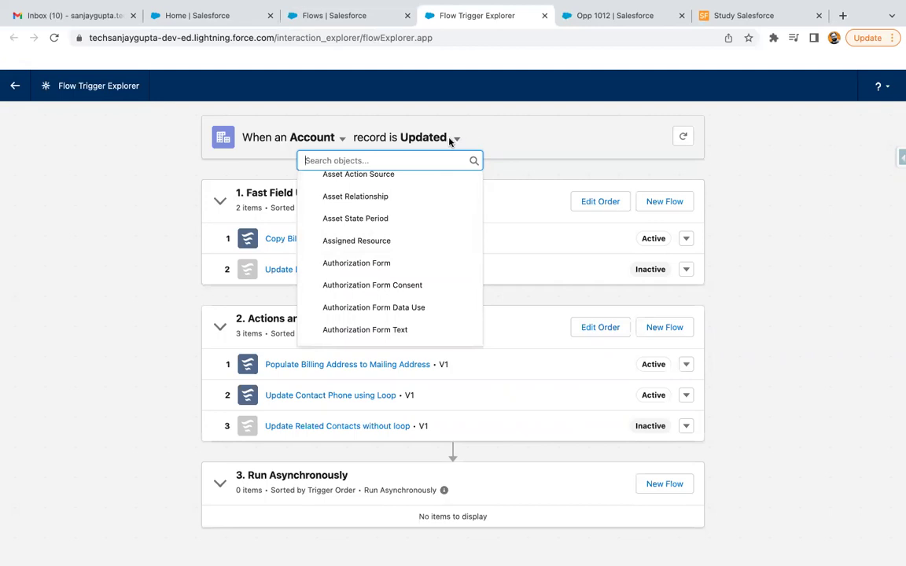
Check the Created/Updated/Deleted choices and keep Updated as the record event.
click(454, 142)
click(455, 142)
click(454, 141)
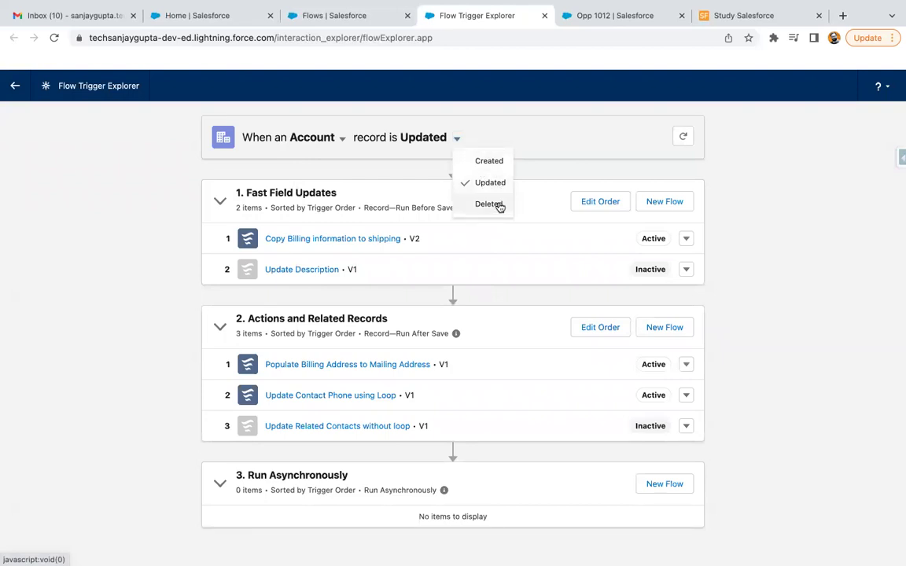
click(544, 135)
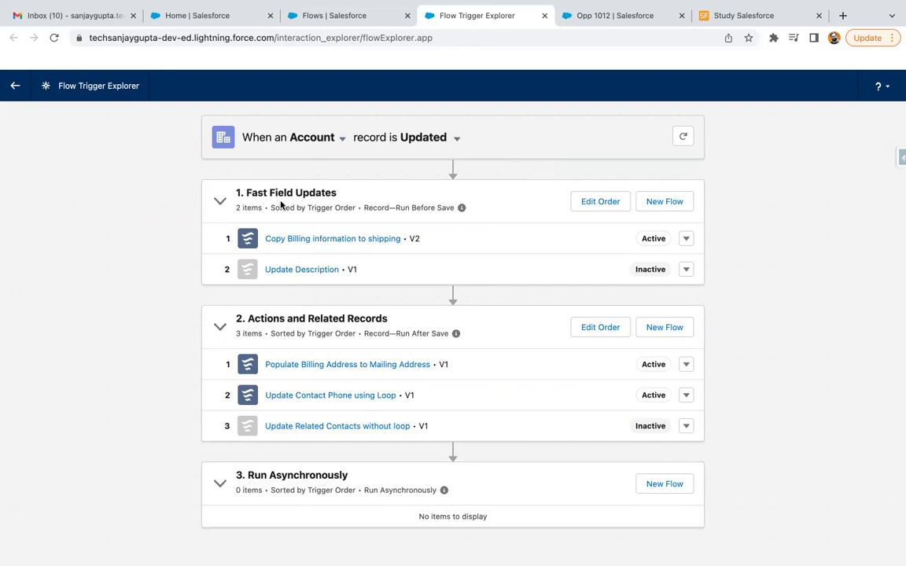
Create a new Record-Triggered Flow from the Setup Flows list.
click(365, 37)
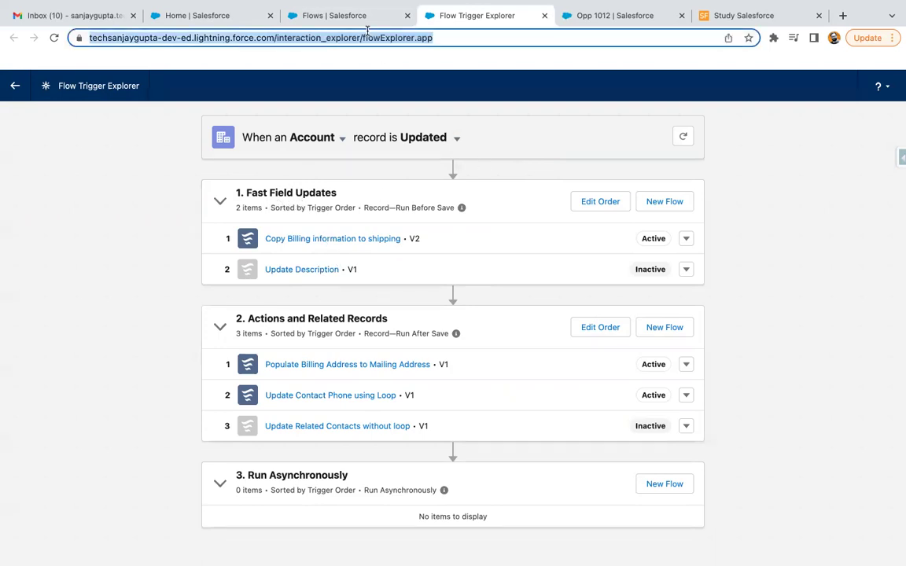
click(365, 17)
click(848, 154)
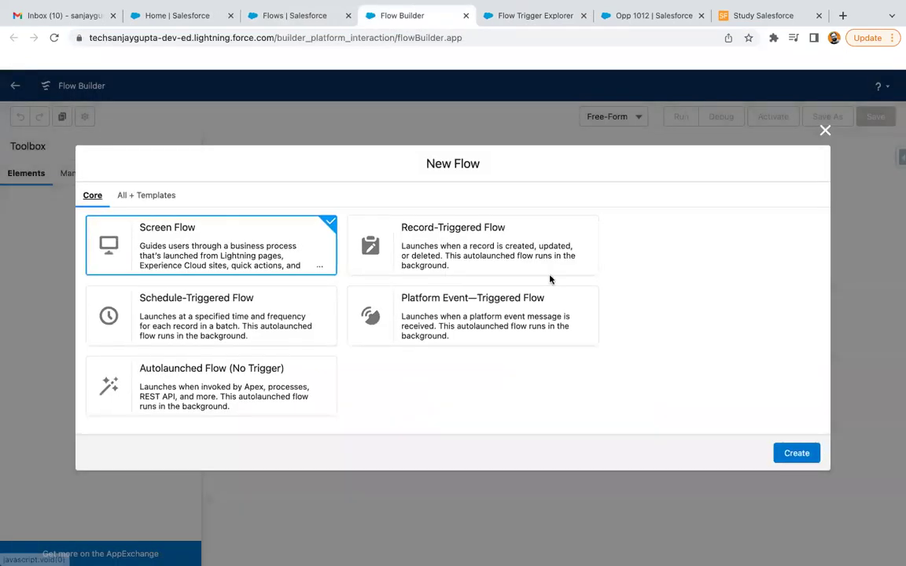
click(477, 247)
click(782, 448)
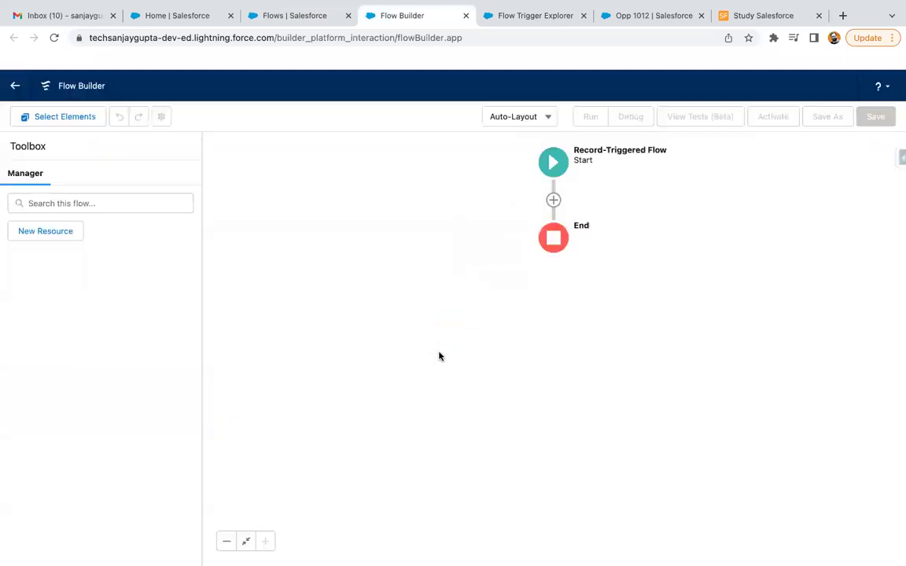
Optimize the flow for Fast Field Updates and return to Flow Trigger Explorer.
scroll(196, 351, down, 3)
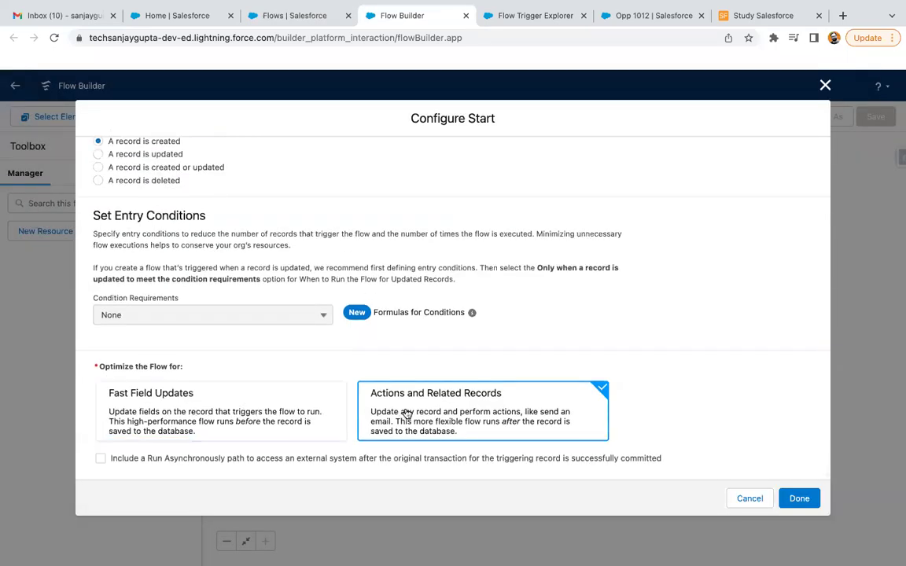
click(224, 403)
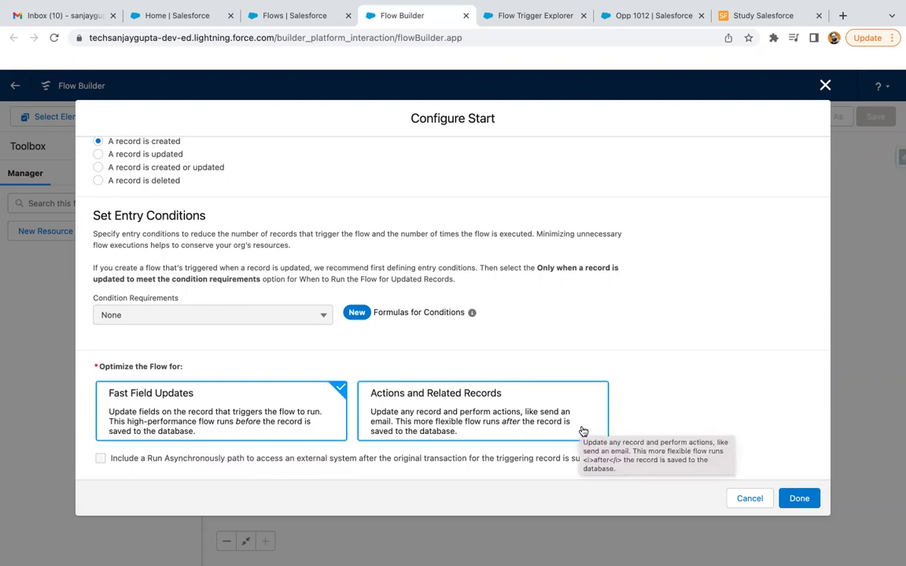
click(503, 16)
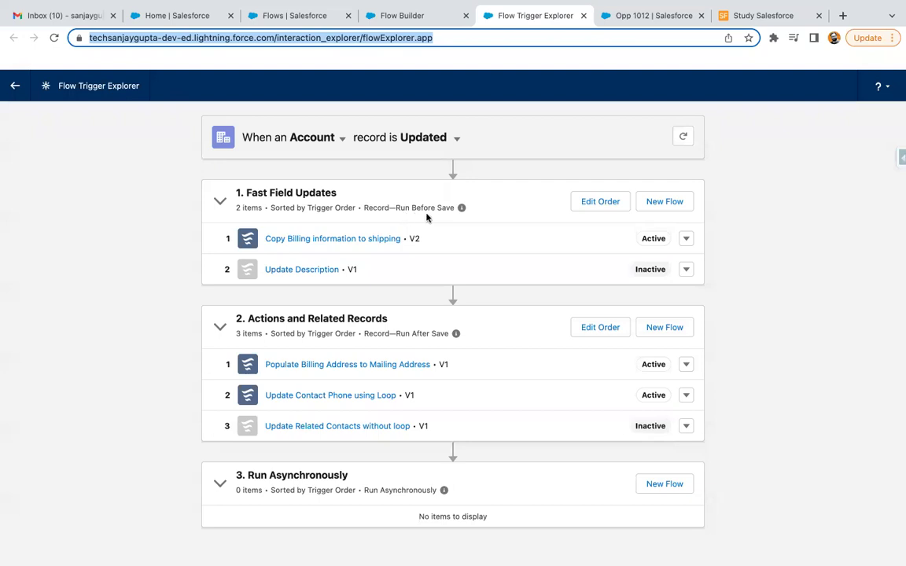
mouse_move(461, 209)
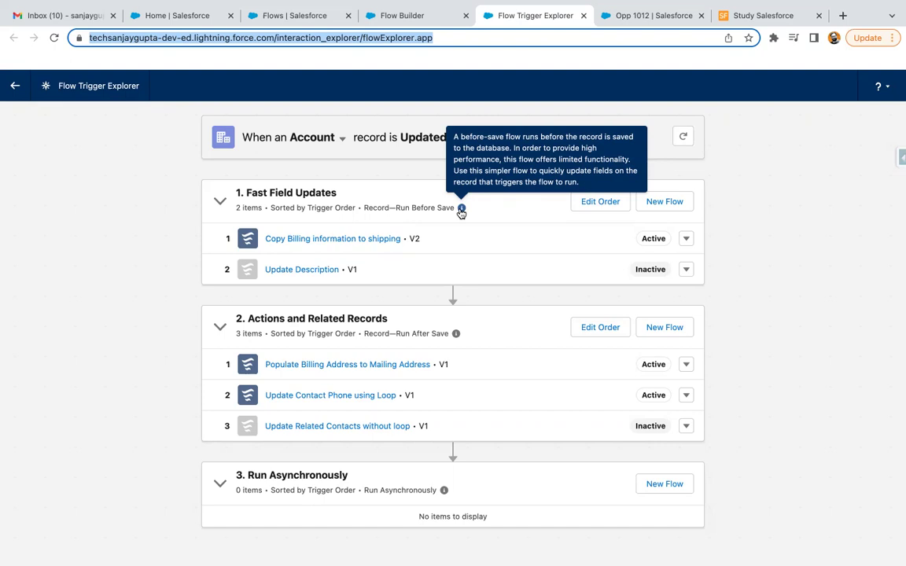
click(490, 211)
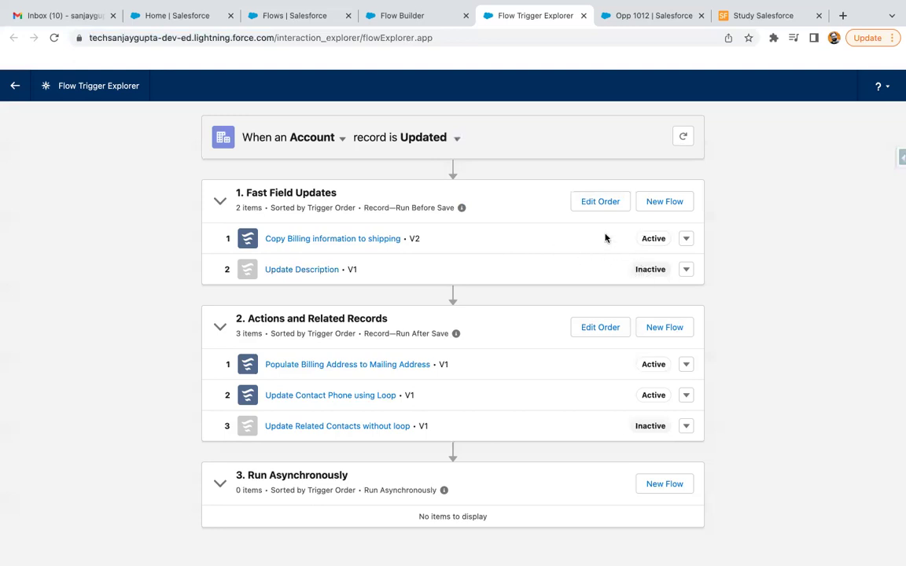
Move Update Description ahead of Copy Billing information to shipping under Fast Field Updates and confirm.
click(600, 201)
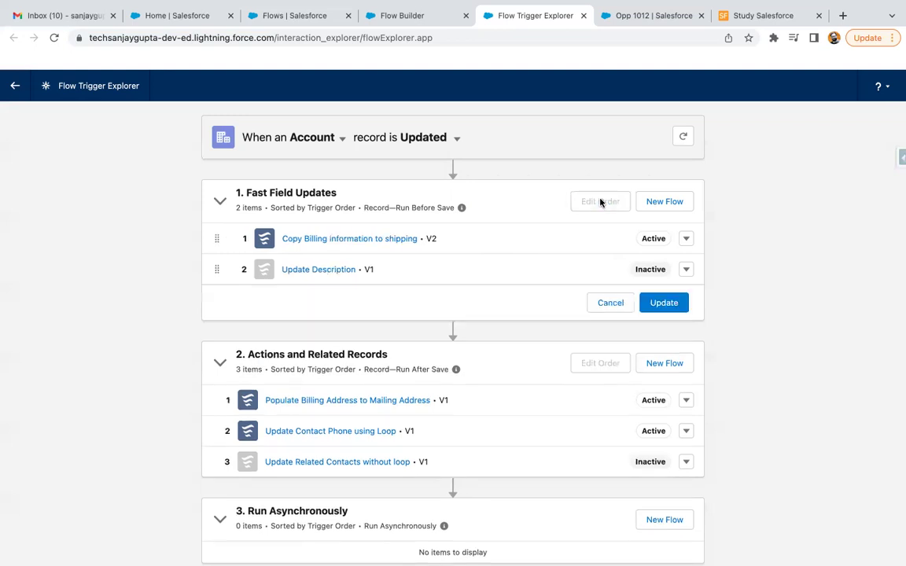
drag(214, 269, 213, 237)
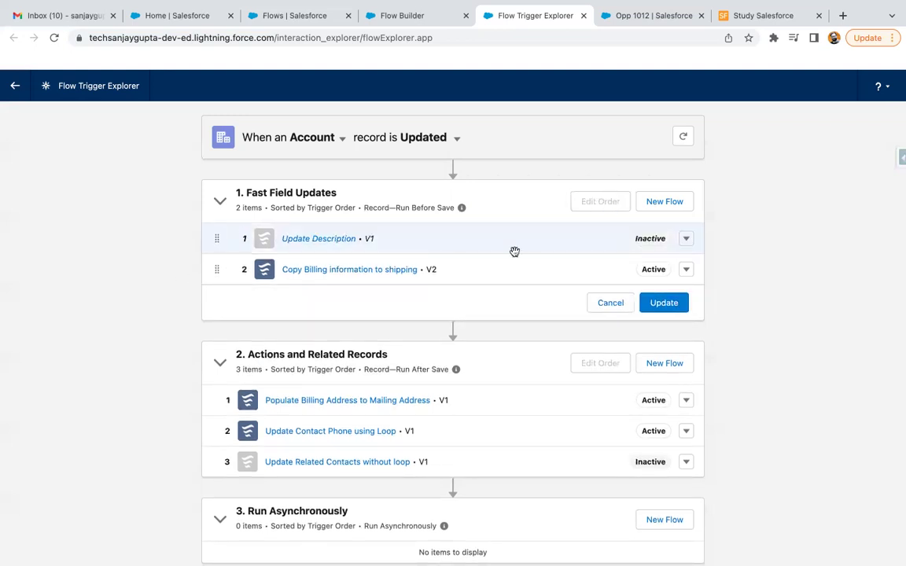
click(664, 302)
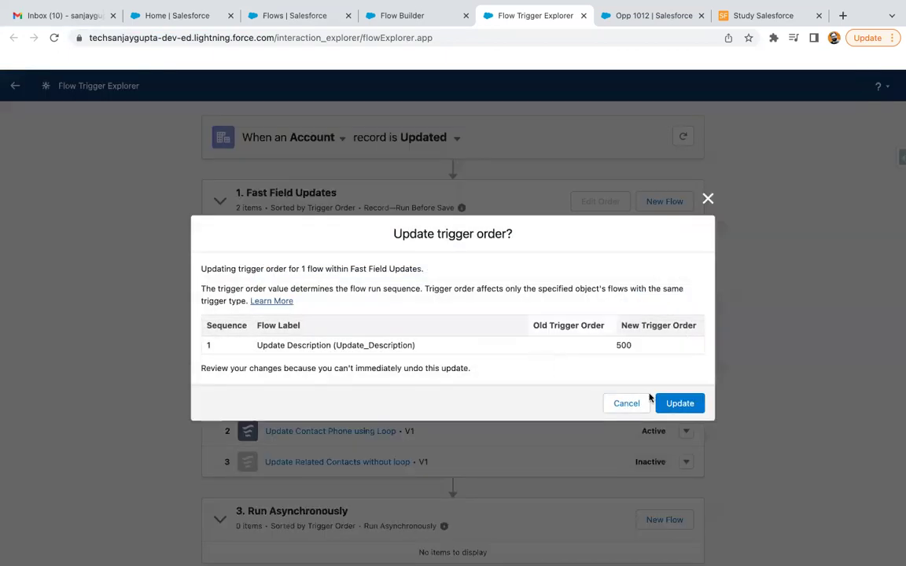
click(681, 404)
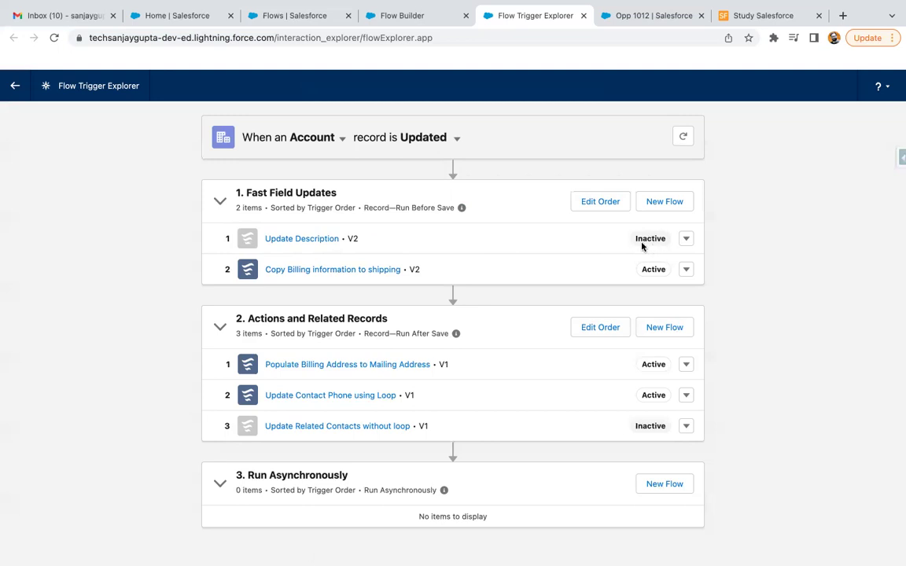
click(686, 239)
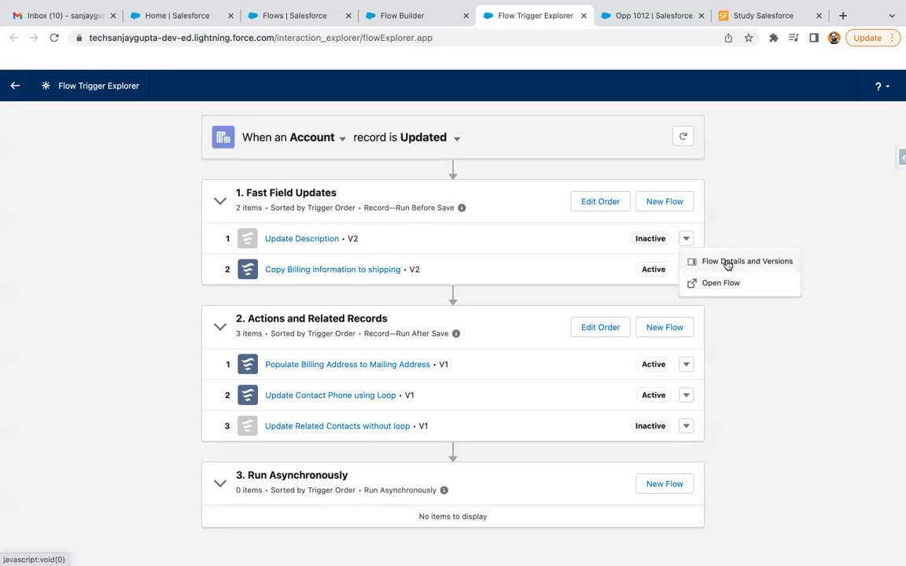
click(620, 249)
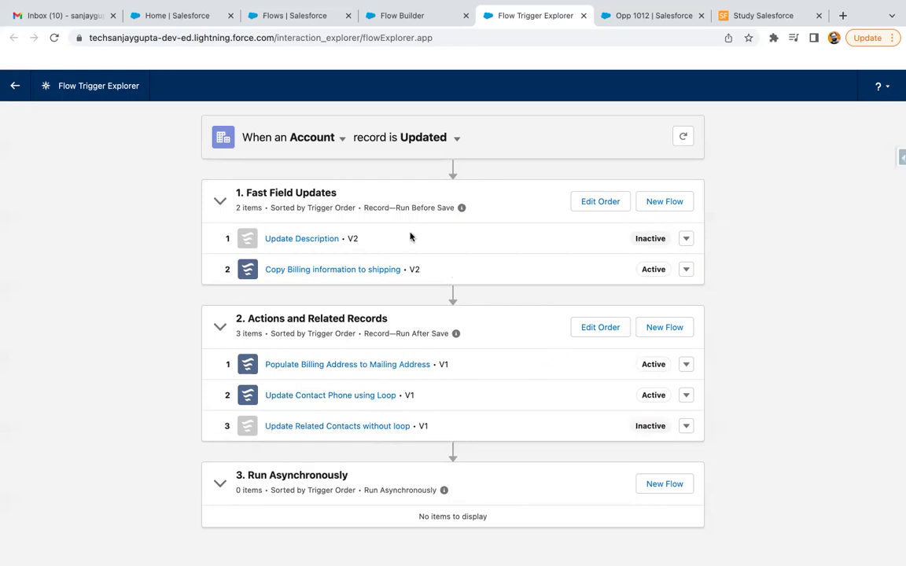
Move Update Contact Phone using Loop to first place under Actions and Related Records and confirm.
click(594, 329)
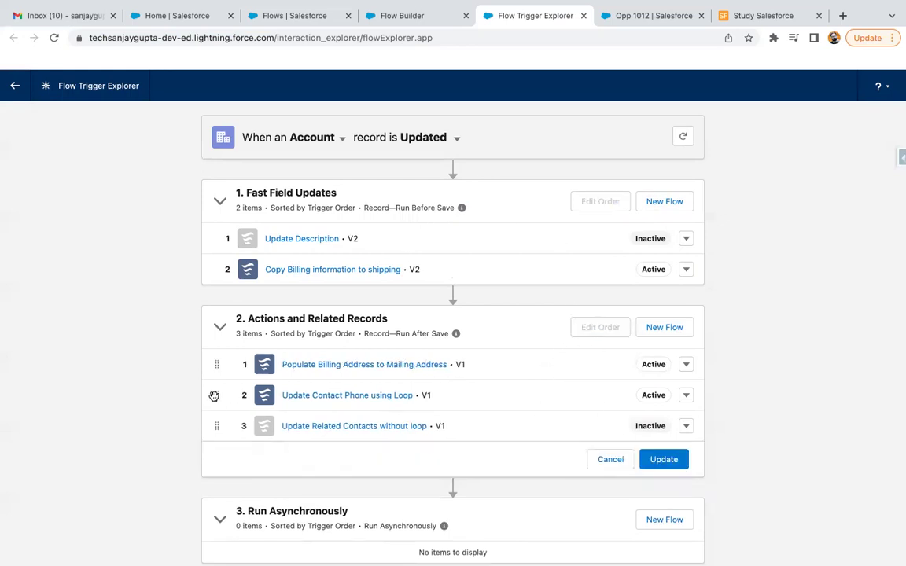
drag(213, 387, 215, 366)
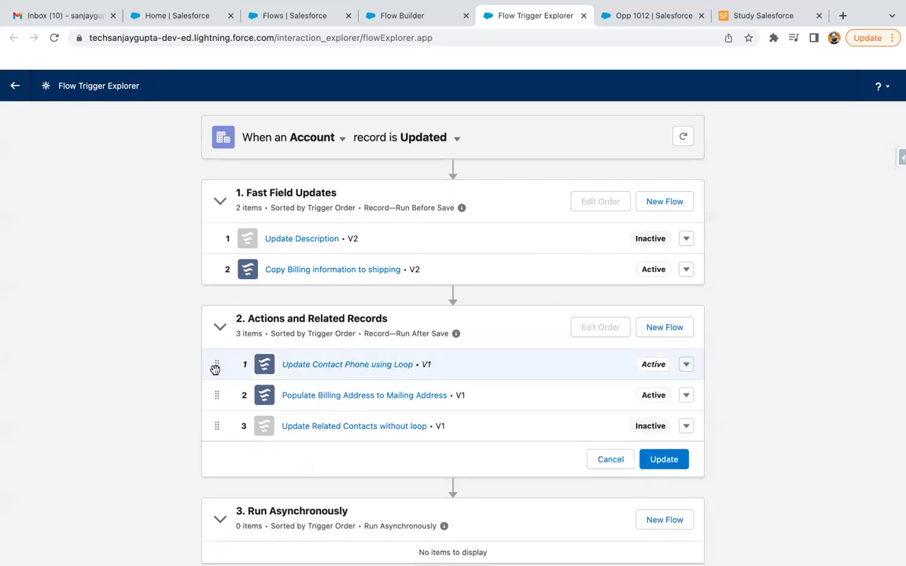
click(653, 460)
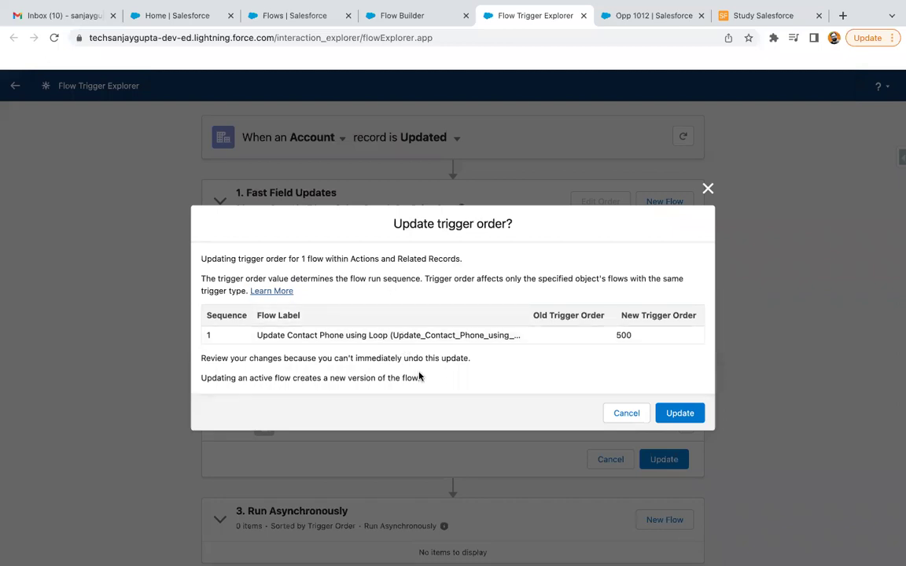
click(681, 415)
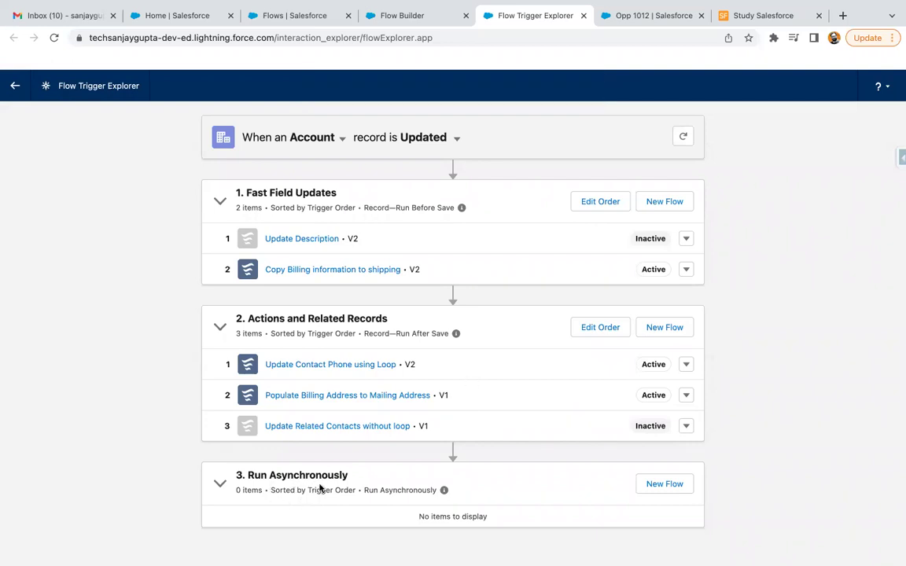
Set Account as the object that triggers the new flow.
click(407, 17)
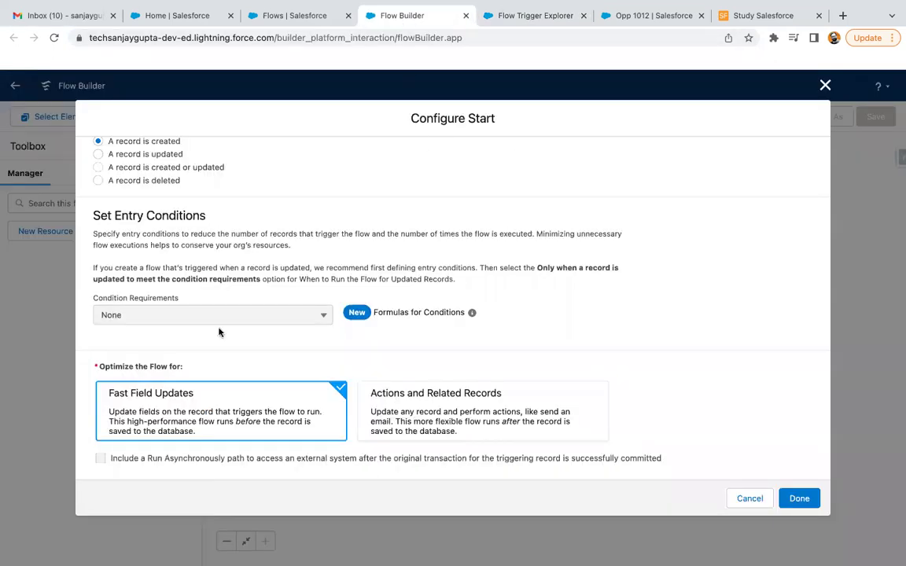
scroll(223, 330, up, 3)
click(173, 209)
click(178, 235)
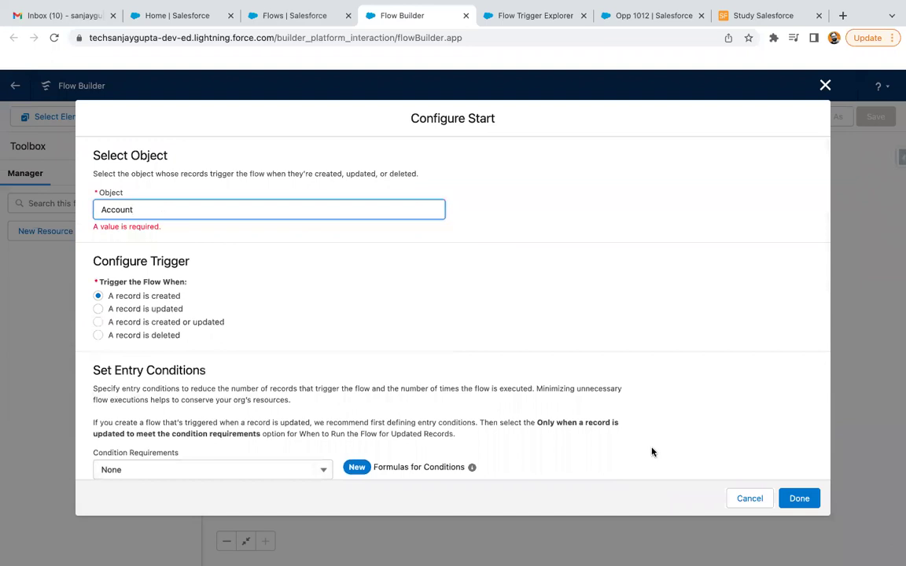
click(797, 498)
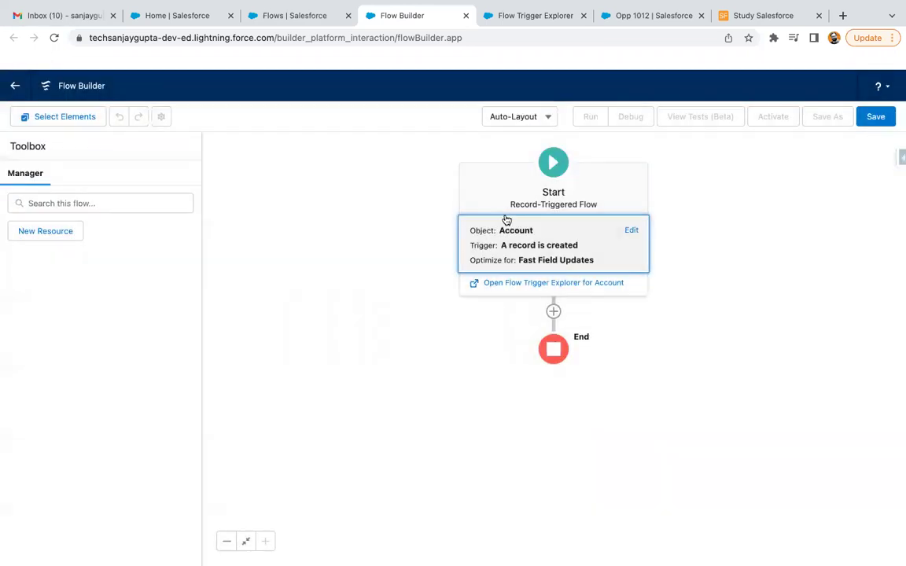
Optimize the flow for Actions and Related Records and start adding a scheduled path.
click(564, 257)
scroll(369, 377, down, 3)
click(575, 408)
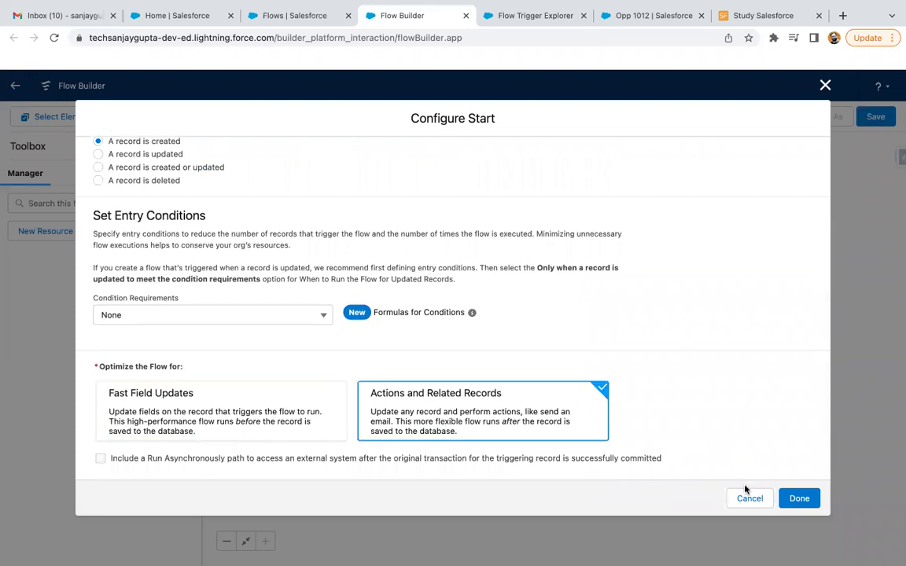
click(799, 498)
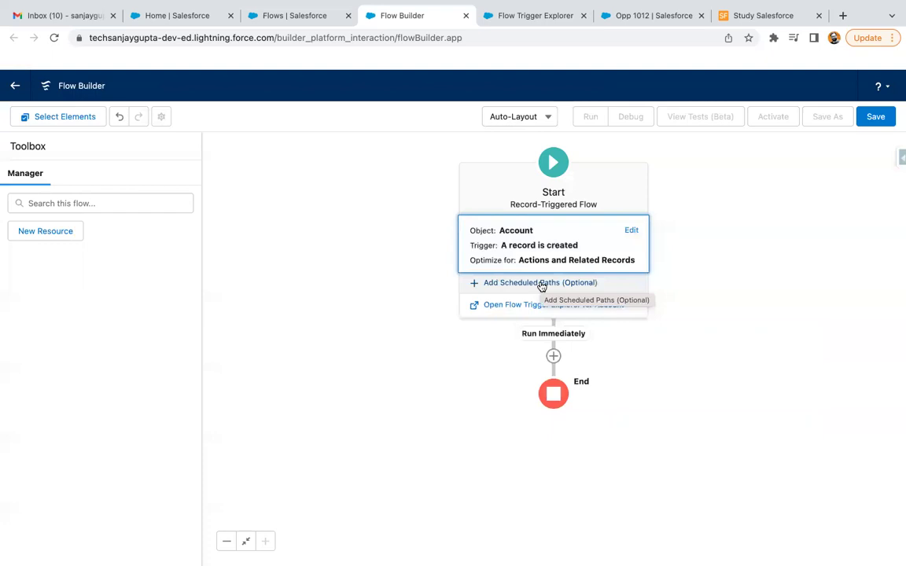
click(541, 284)
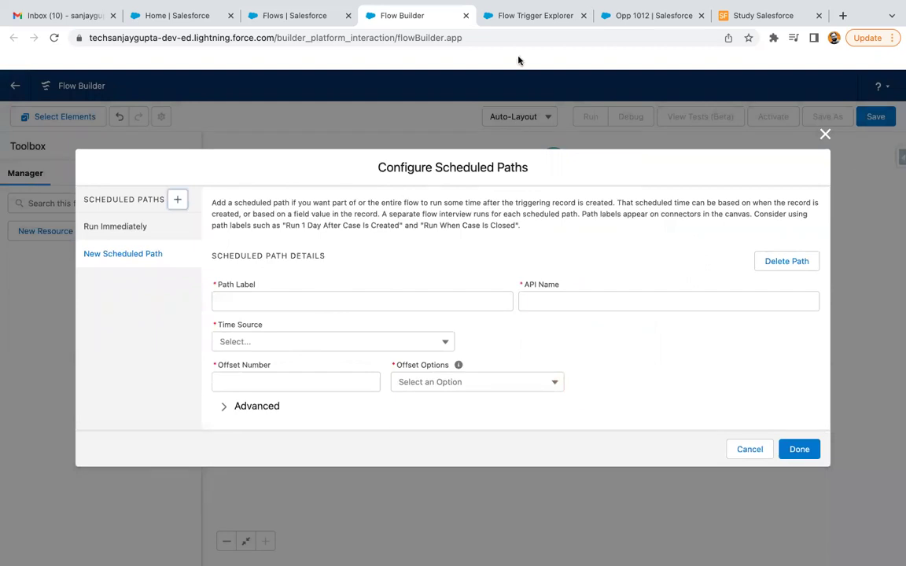
click(528, 17)
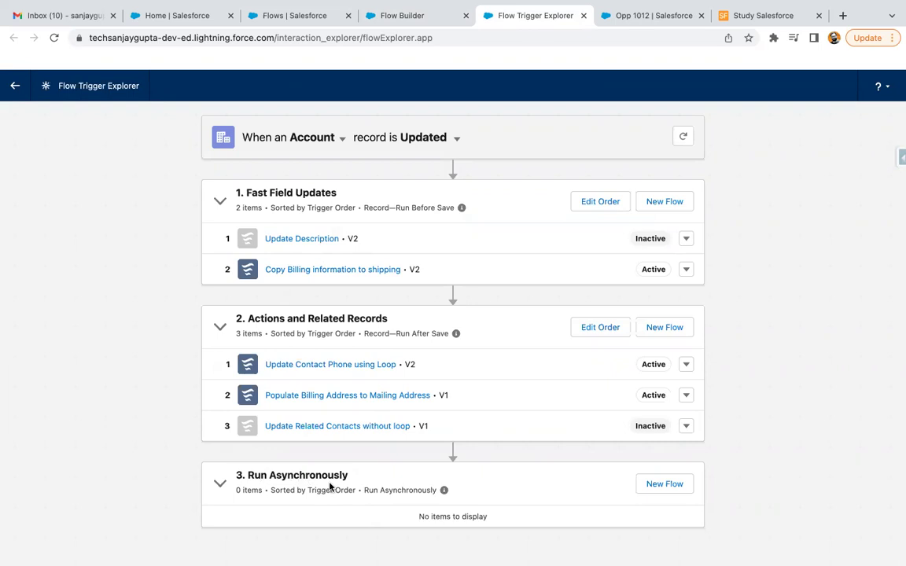
Back in Flow Builder, discard the blank scheduled paths and begin a fresh one.
mouse_move(442, 494)
click(374, 15)
click(750, 449)
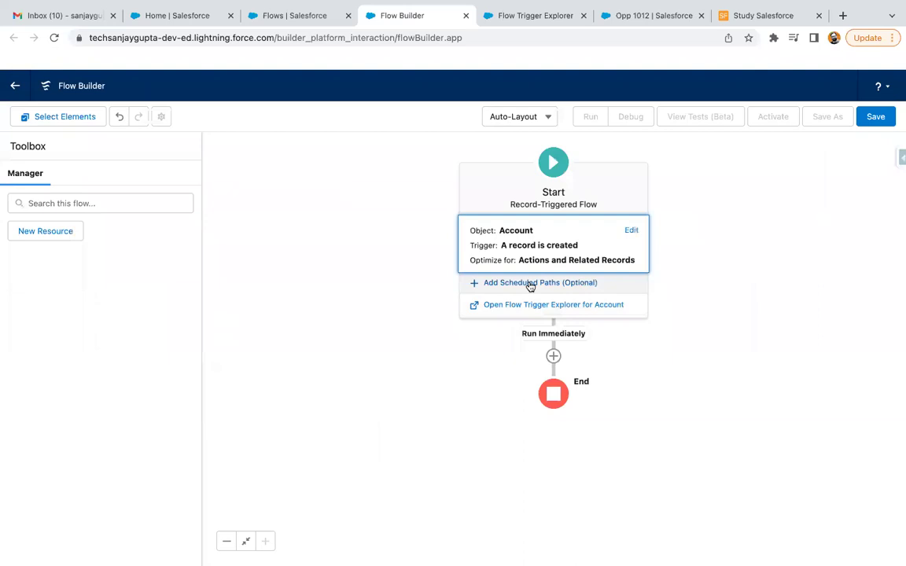
click(529, 284)
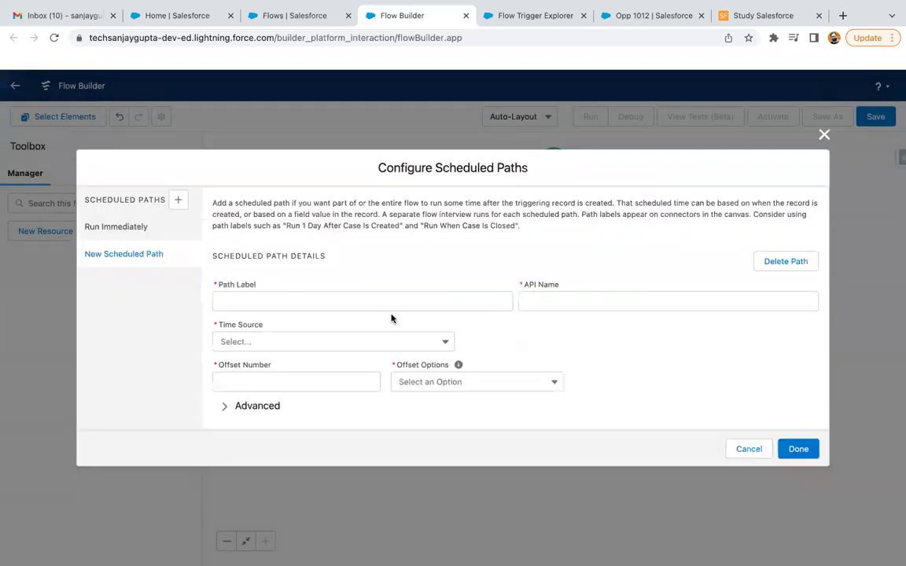
click(744, 447)
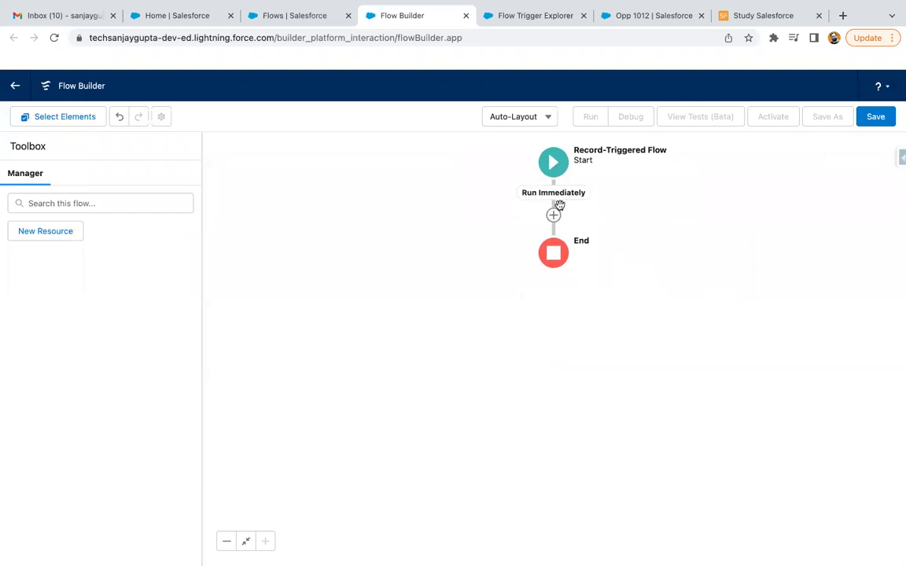
click(557, 173)
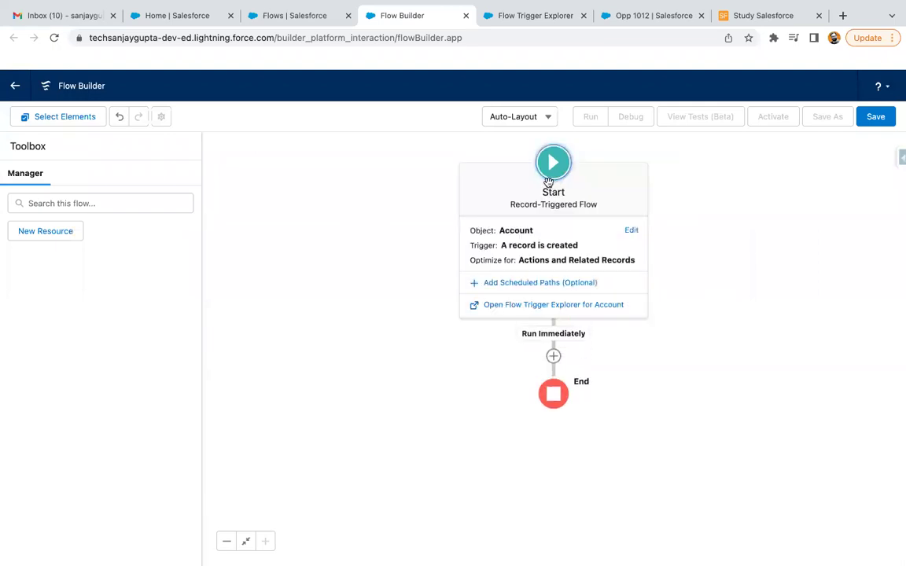
click(538, 284)
Label the path 'Scheduled Path' and time it from when the Account is created.
click(257, 306)
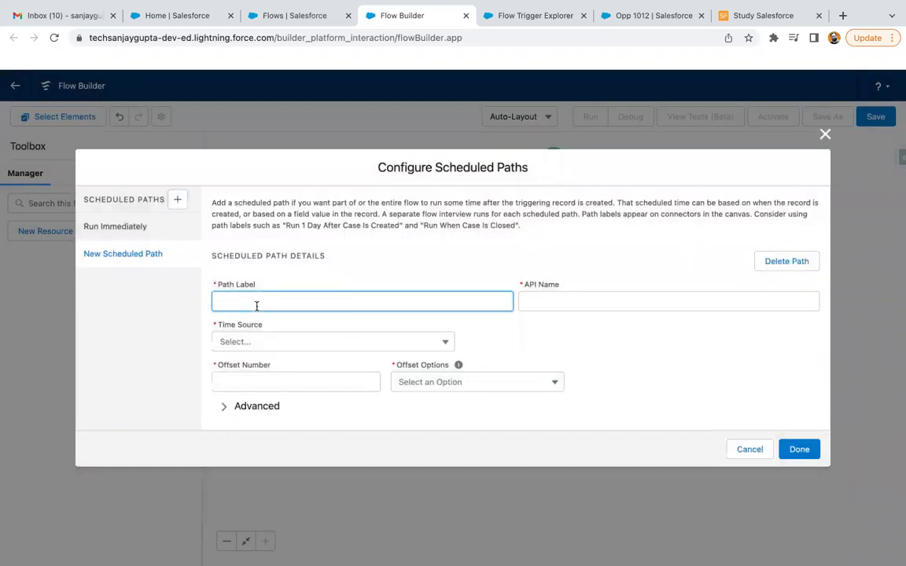
text(Scheduled Path)
click(509, 362)
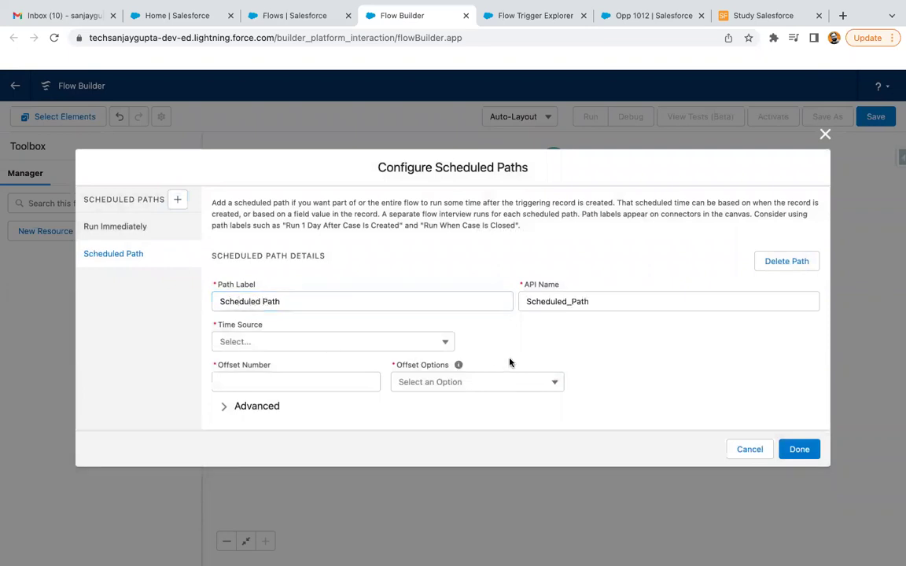
click(346, 343)
click(366, 366)
Set the offset to 1 Hours After and save the scheduled path.
click(292, 379)
text(1)
click(462, 382)
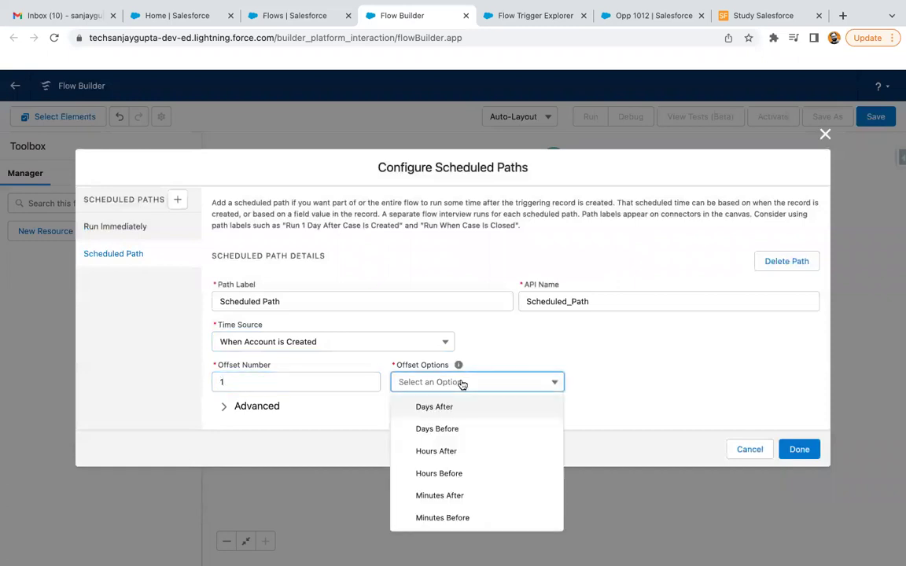
click(446, 452)
click(619, 367)
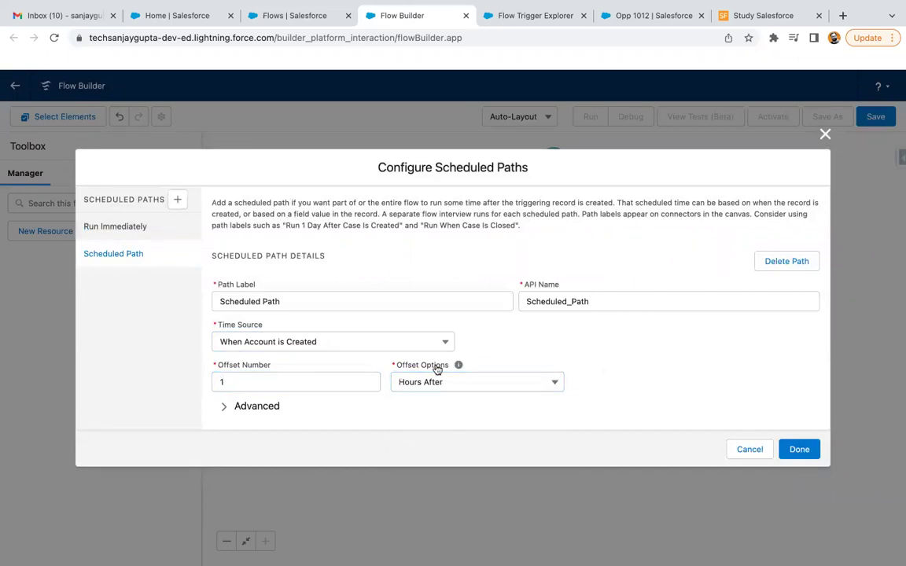
click(380, 411)
click(227, 385)
click(794, 450)
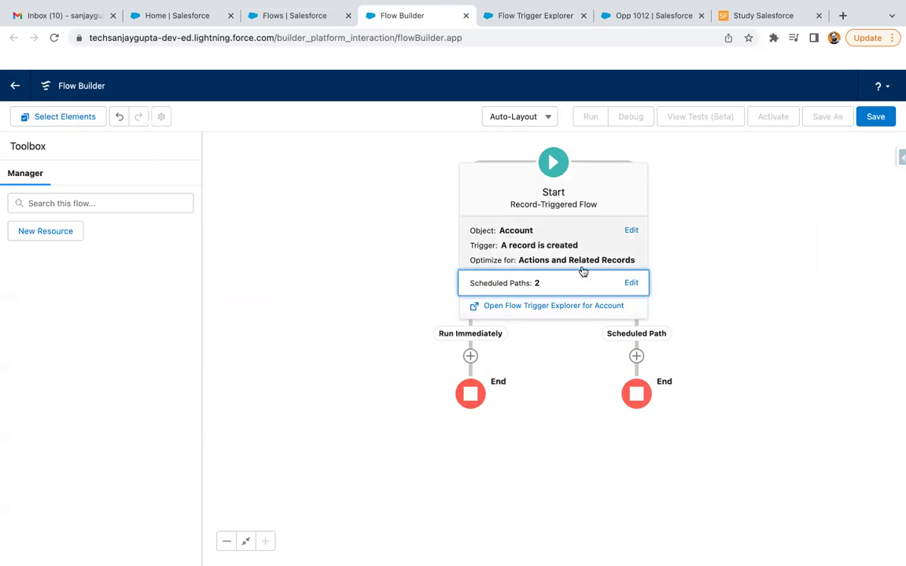
Switch between Flow Builder, the Setup flow list and Flow Trigger Explorer, ending on the explorer.
click(513, 17)
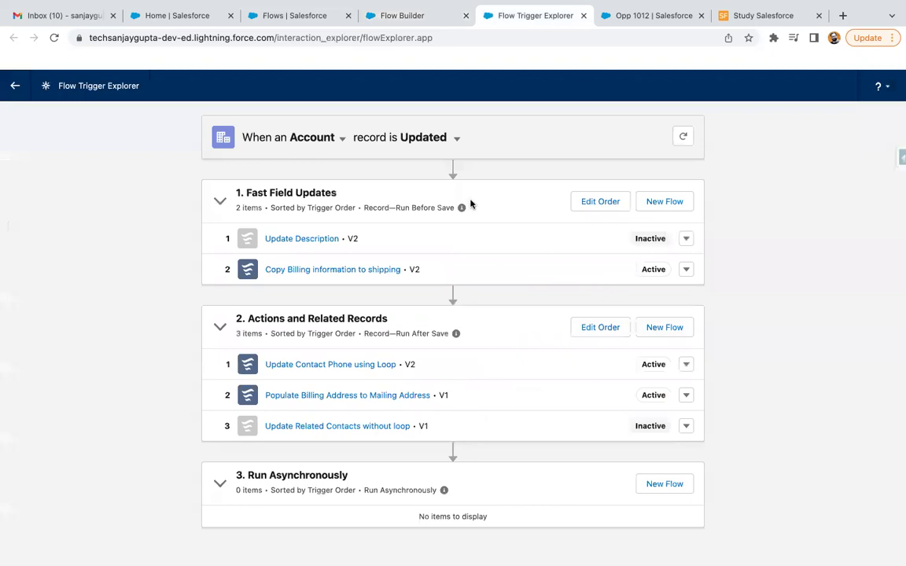
click(412, 16)
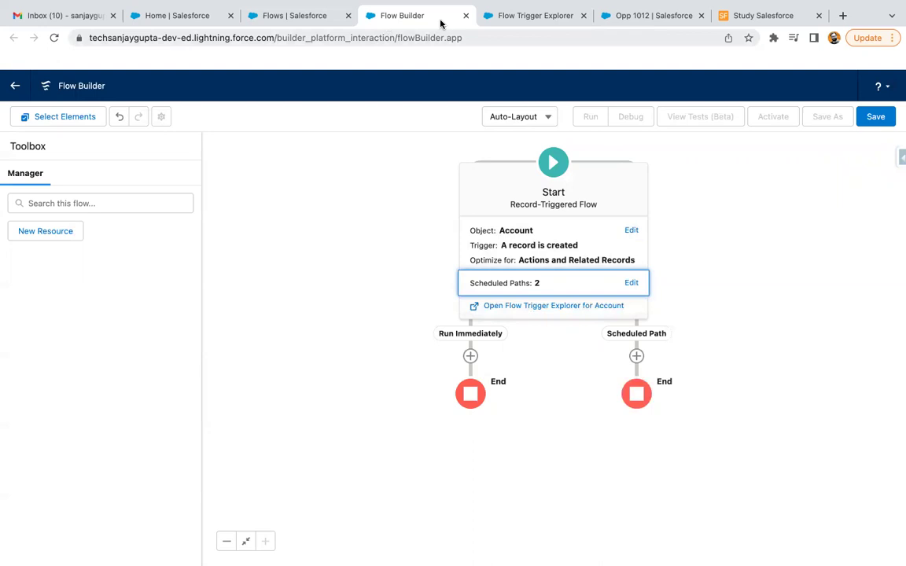
click(499, 18)
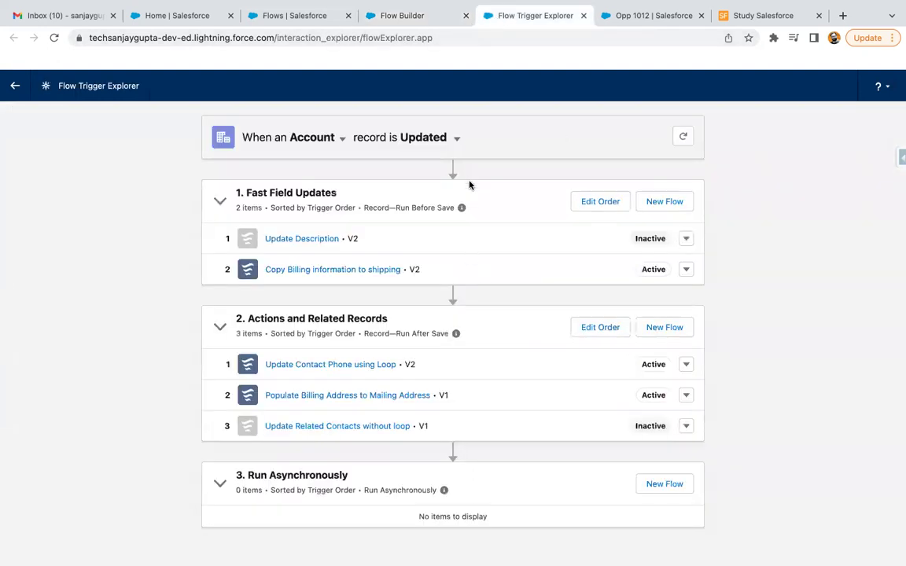
click(307, 15)
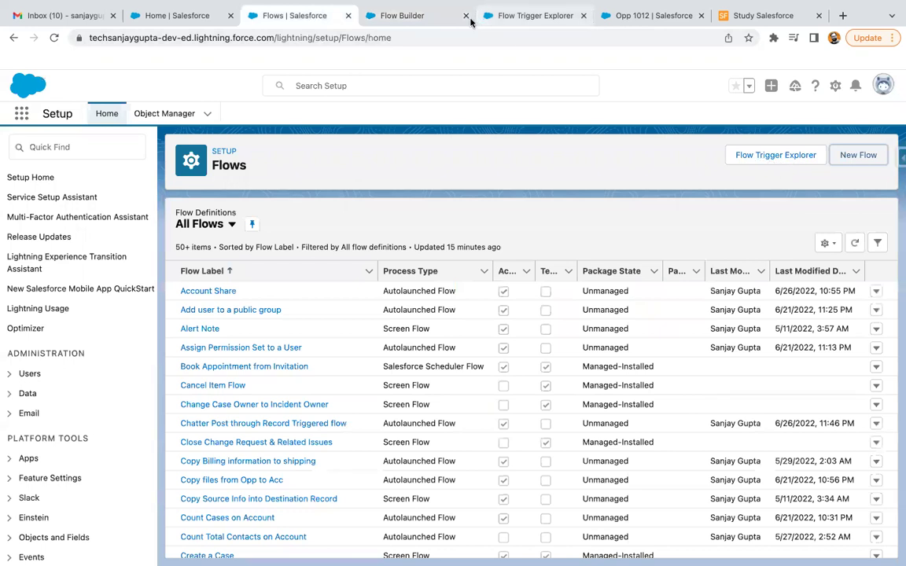
click(428, 18)
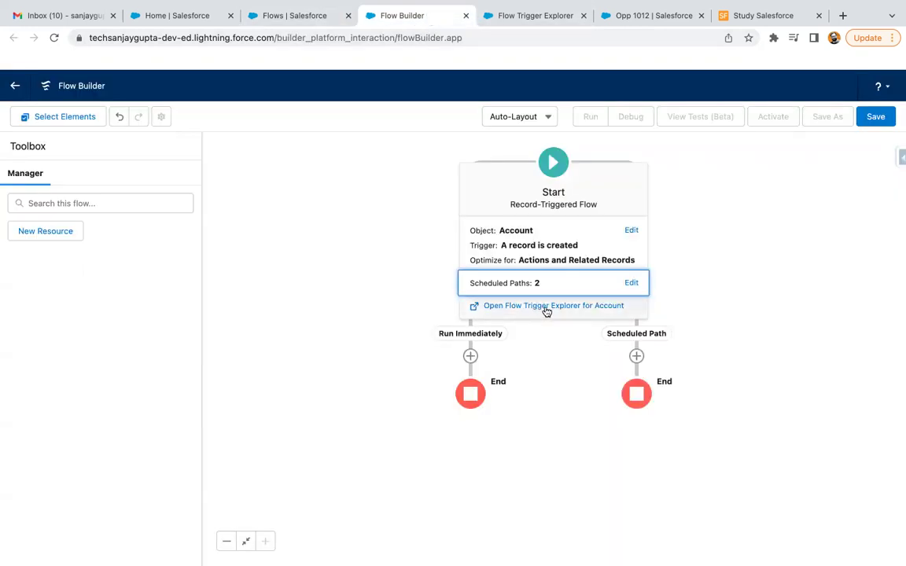
click(535, 16)
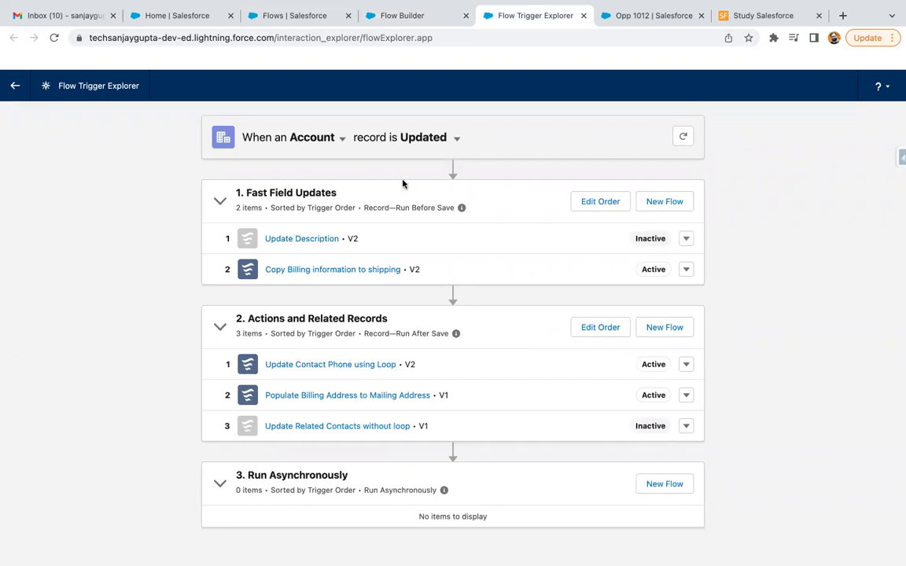
Check the object and record event dropdowns, leaving the selections unchanged.
click(340, 138)
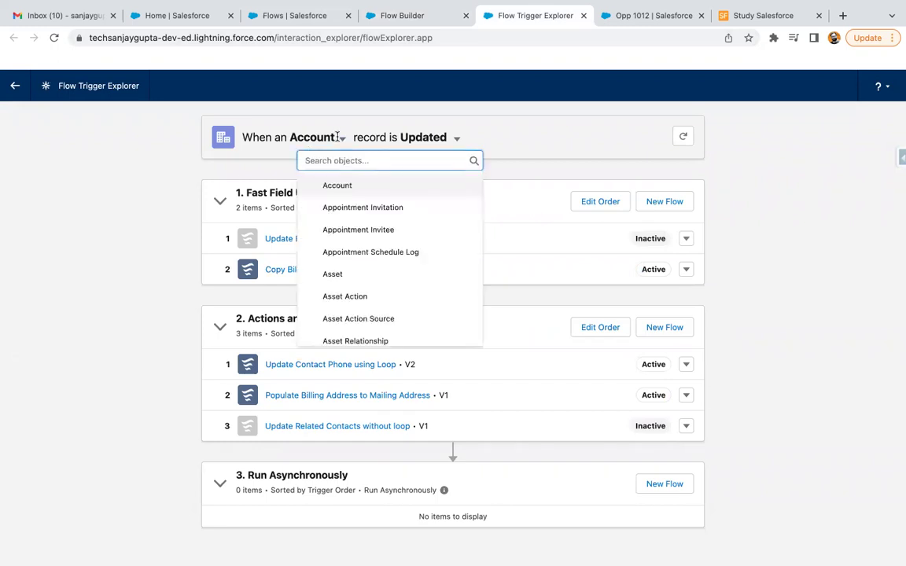
click(458, 138)
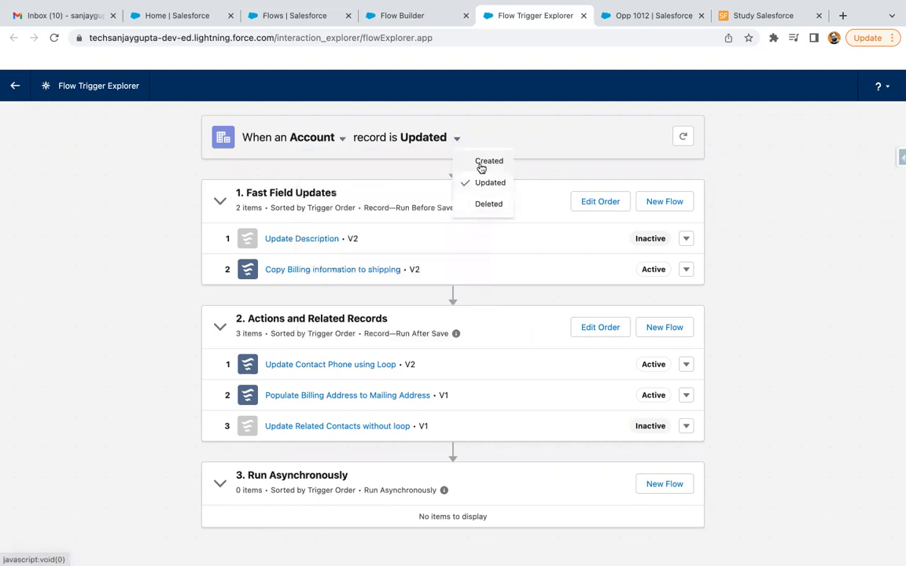
click(536, 160)
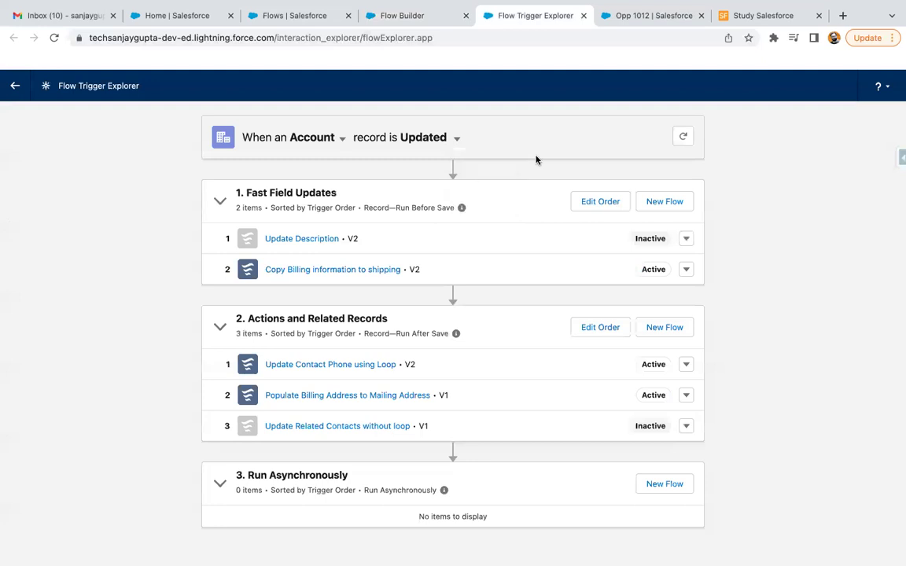